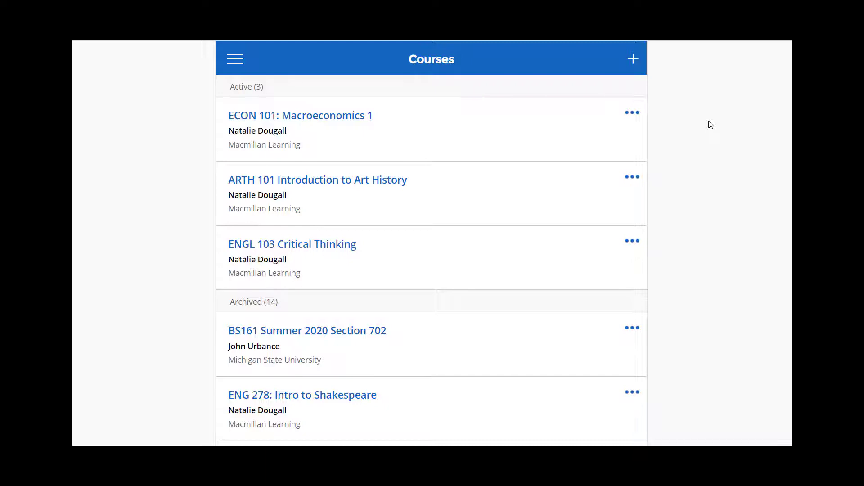
Open ECON 101: Macroeconomics 1 and view the Session 4 - 03/08/21 poll questions in Class History.
left_click(539, 122)
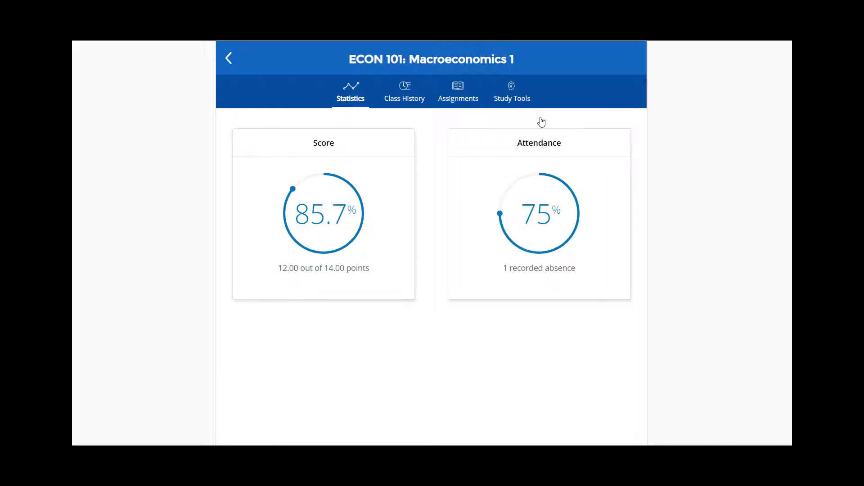
left_click(390, 96)
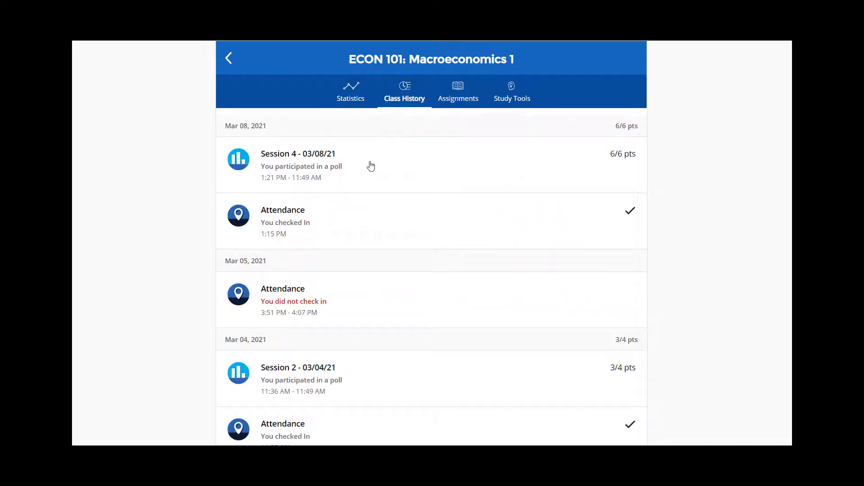
left_click(369, 167)
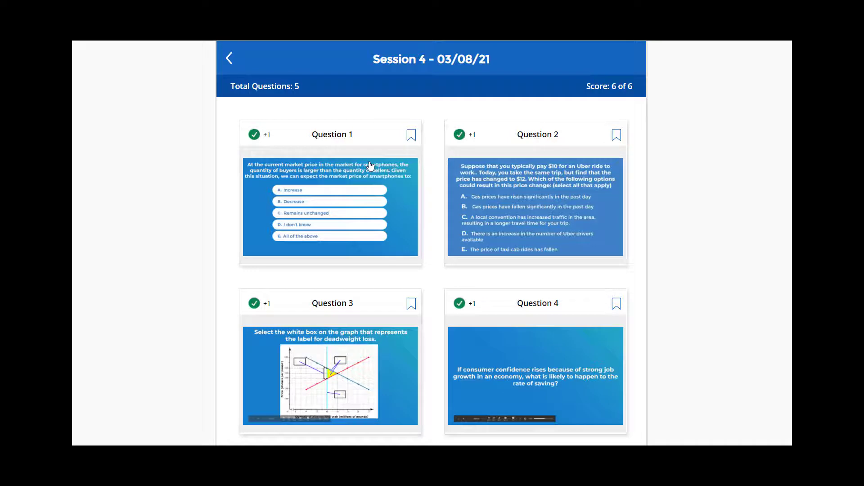
Bookmark Session 4 Questions 1, 2, 4 and 3, then go to ECON 101's Study Tools.
left_click(411, 135)
left_click(616, 135)
left_click(617, 310)
left_click(412, 305)
left_click(228, 57)
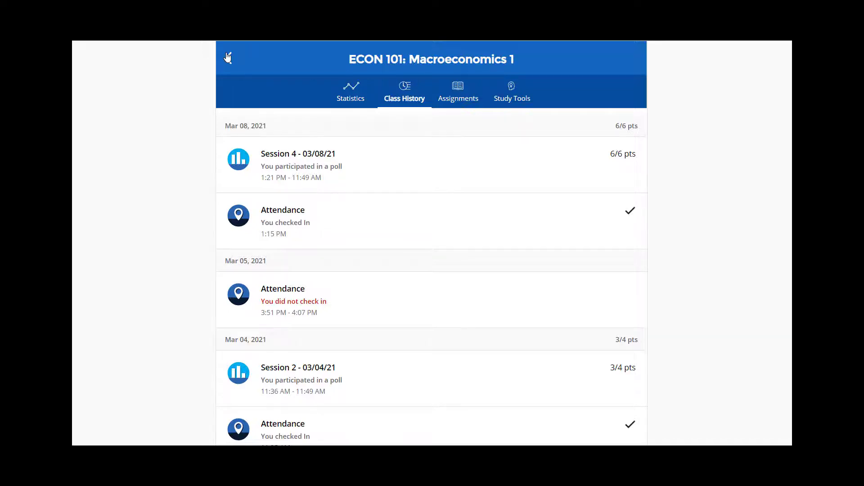
left_click(507, 93)
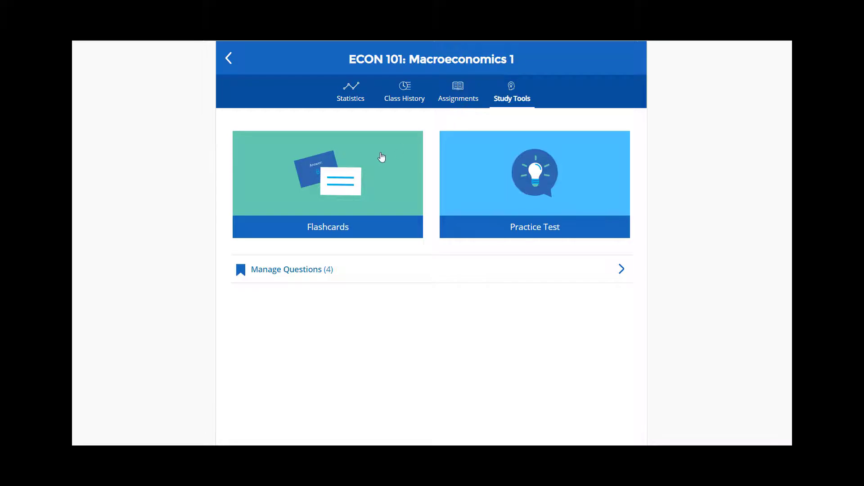
left_click(374, 166)
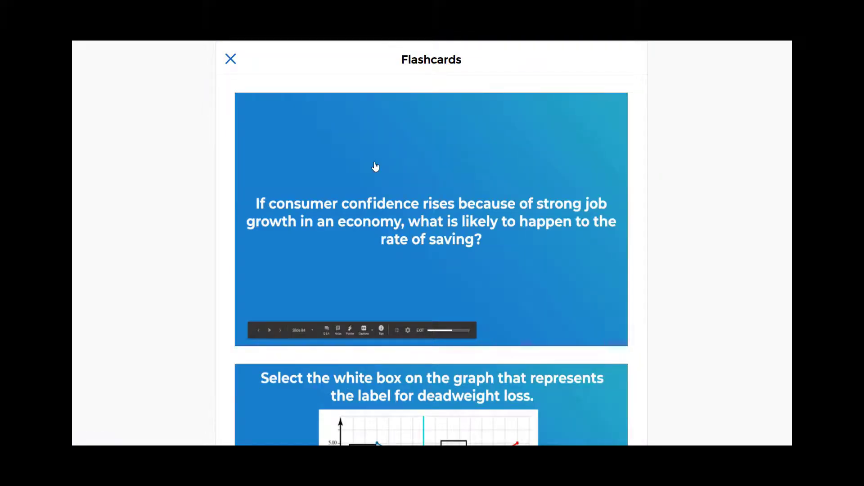
left_click(374, 166)
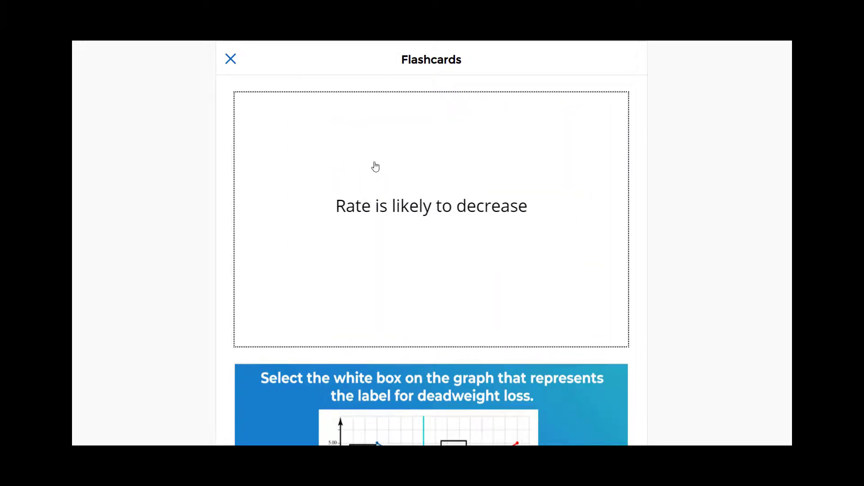
left_click(375, 168)
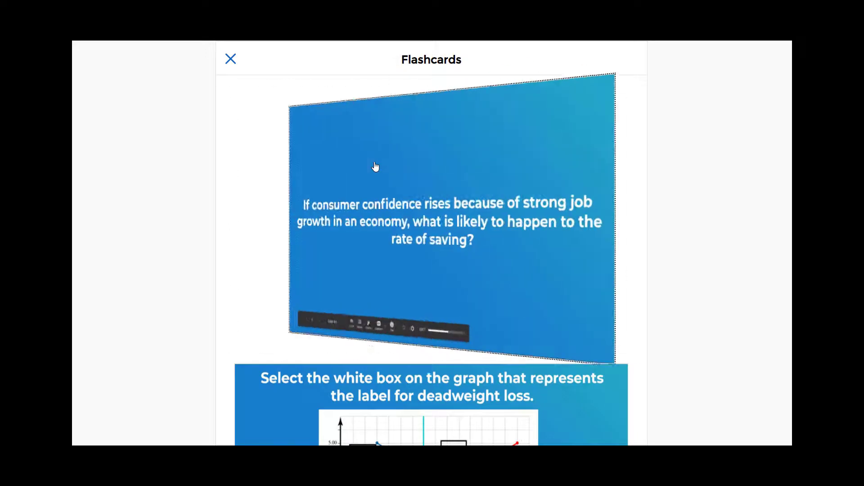
left_click(232, 59)
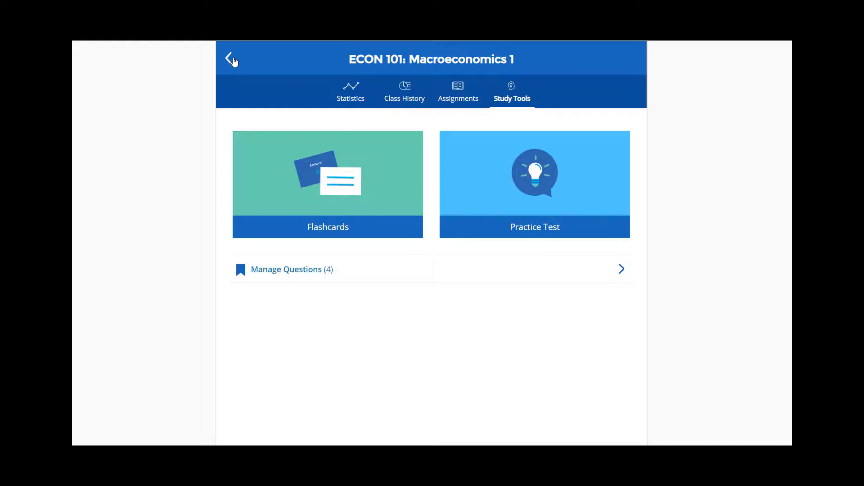
left_click(506, 182)
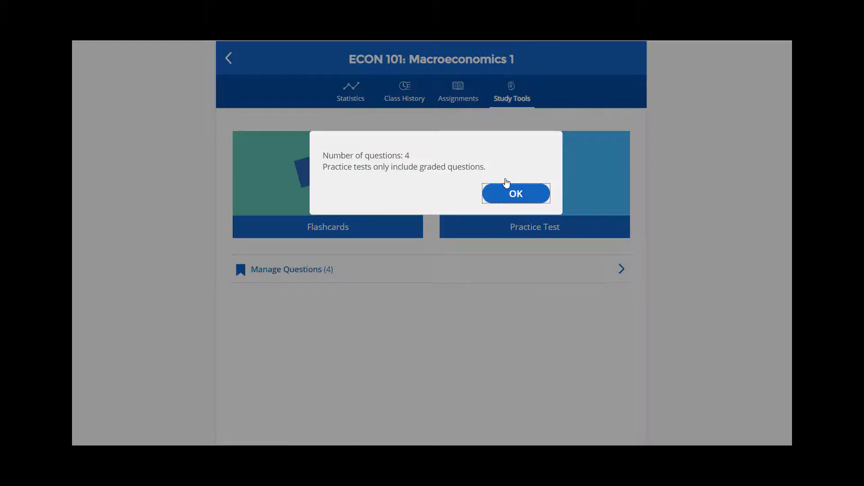
left_click(515, 193)
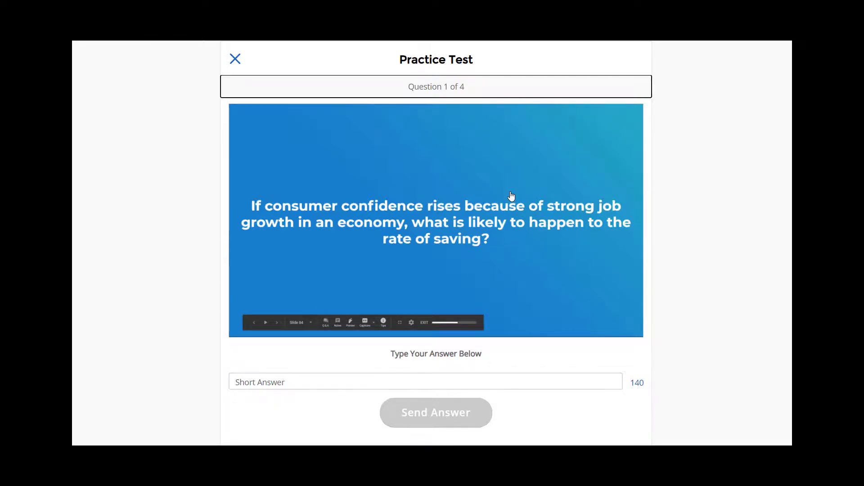
left_click(324, 386)
type("rate")
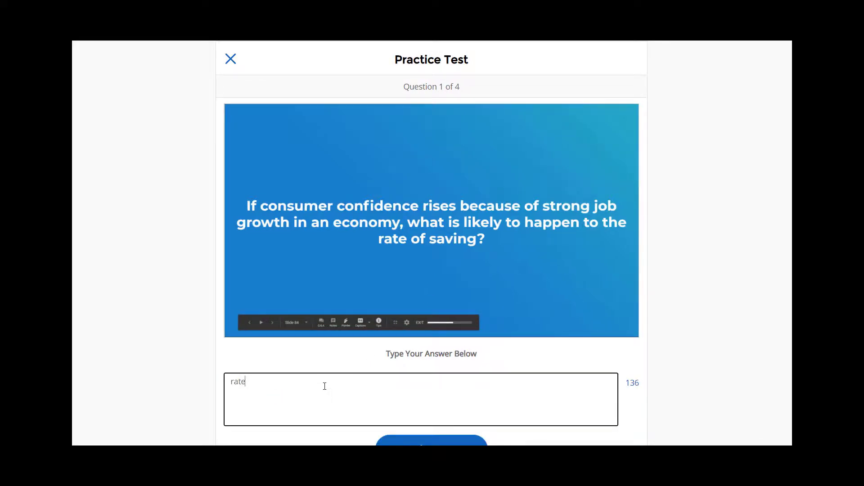
type("s increase")
key("Return")
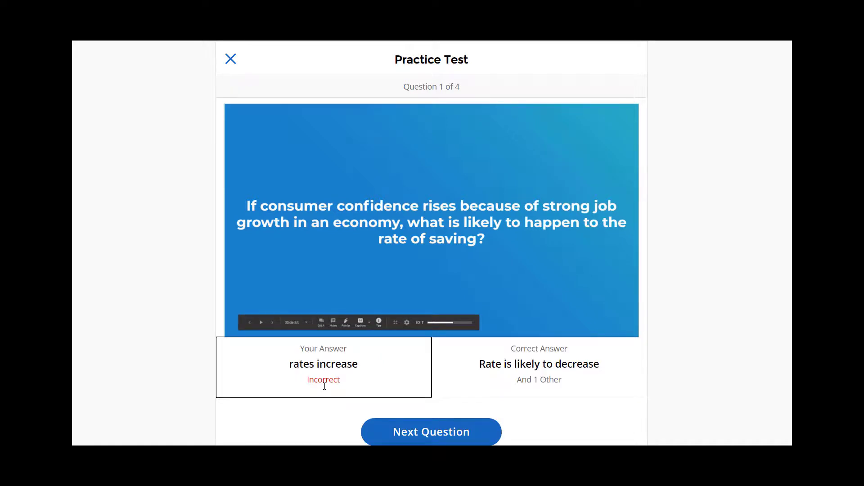
left_click(384, 433)
left_click(521, 382)
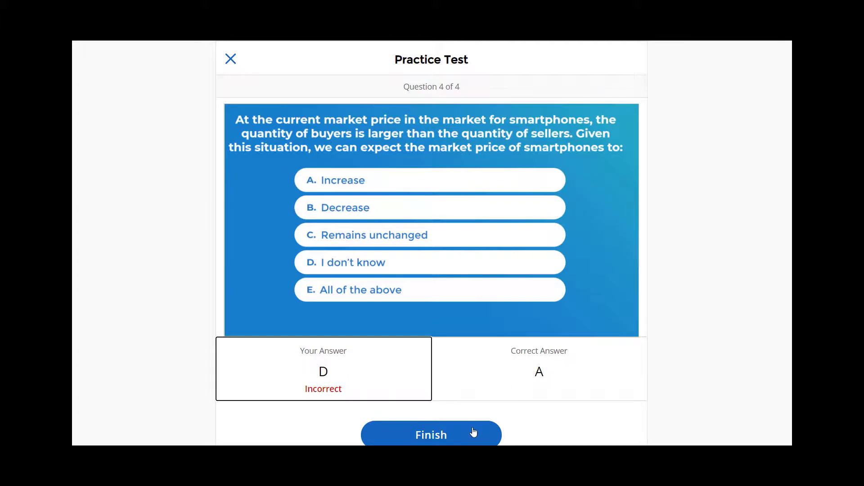
left_click(472, 435)
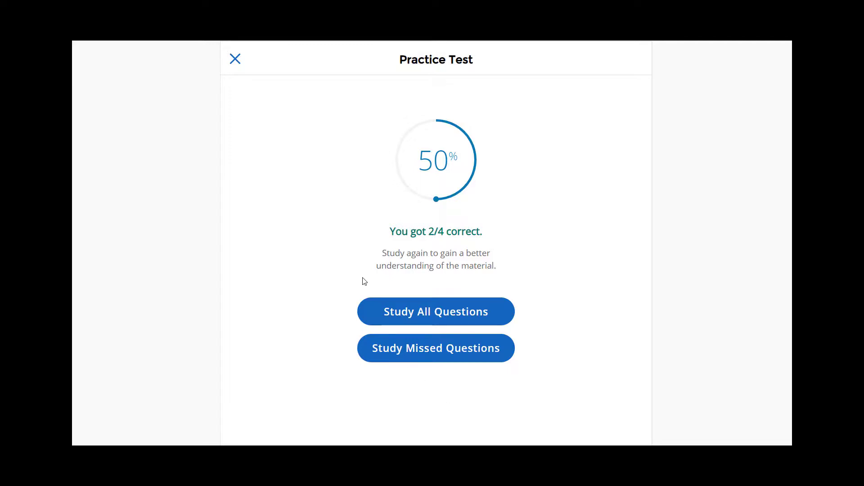
left_click(235, 60)
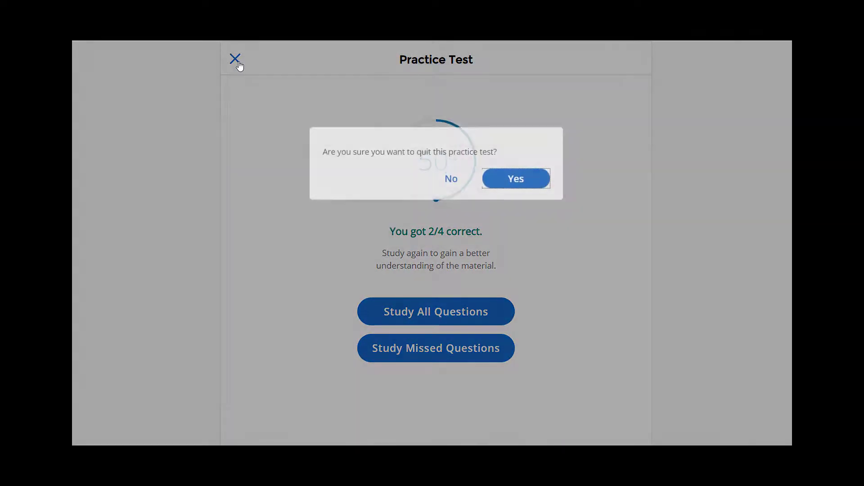
left_click(506, 191)
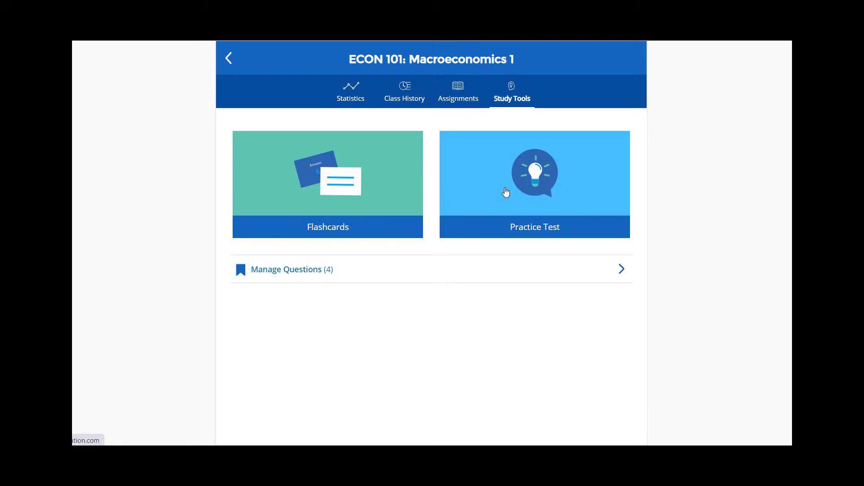
Delete the fourth saved question, the smartphone market-price one, from the question bank.
left_click(400, 272)
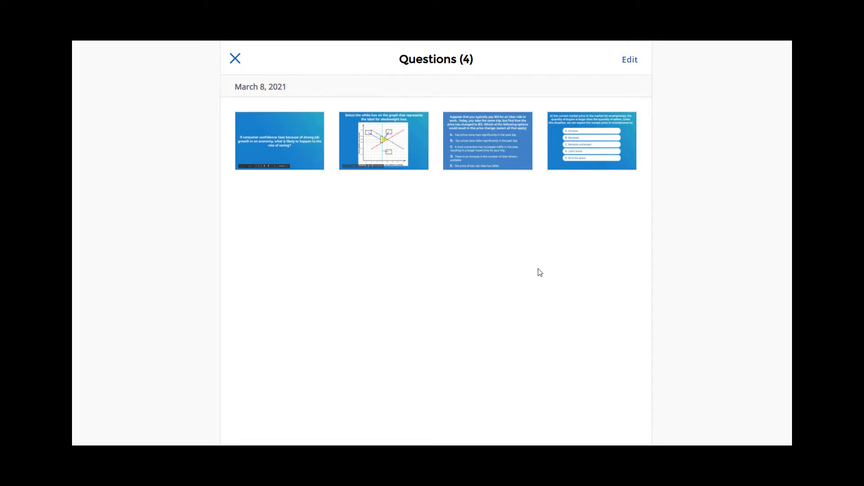
left_click(634, 64)
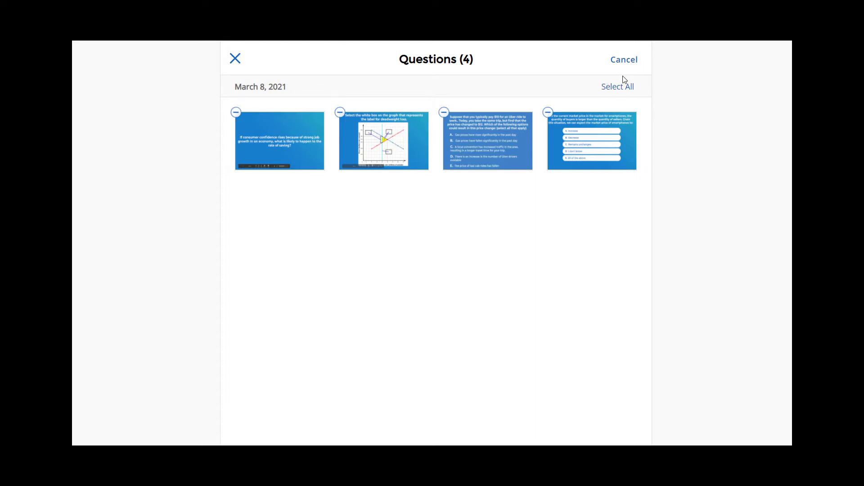
left_click(553, 117)
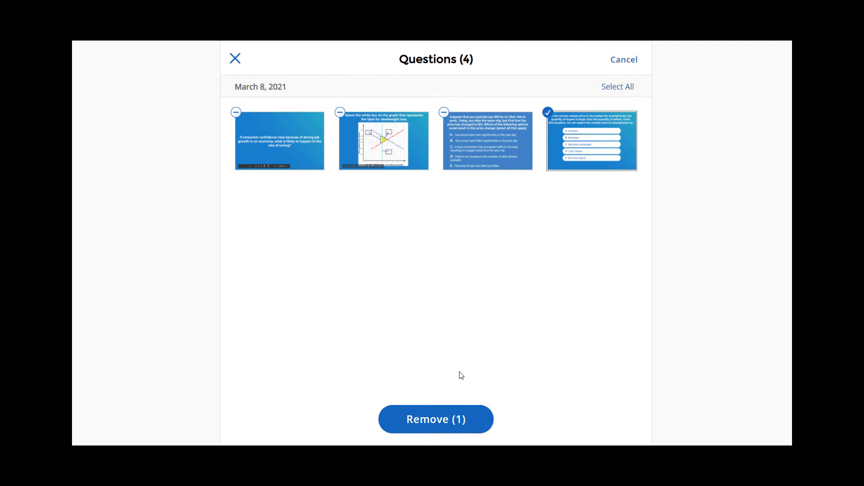
left_click(460, 415)
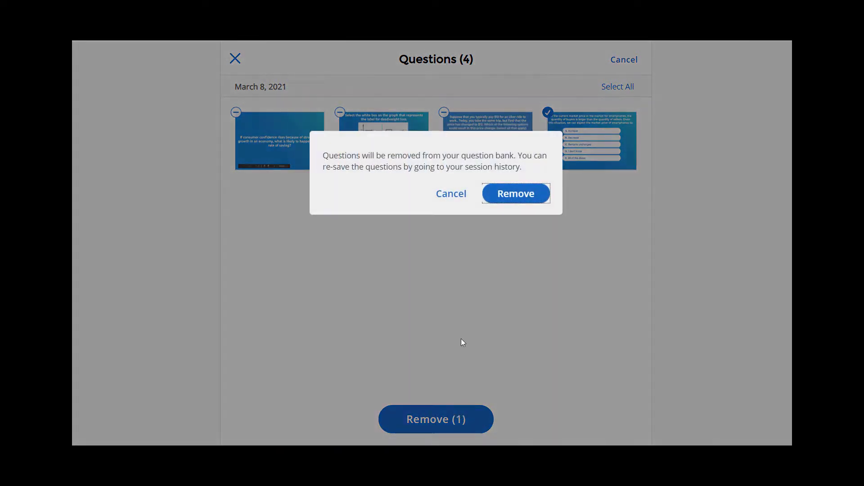
left_click(504, 197)
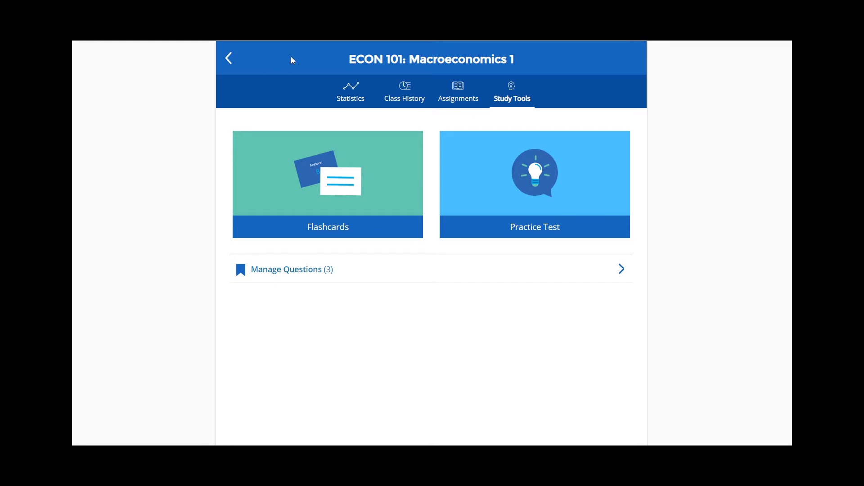
Reopen Session 4 - 03/08/21 from Class History to confirm Question 1 is unbookmarked.
left_click(405, 95)
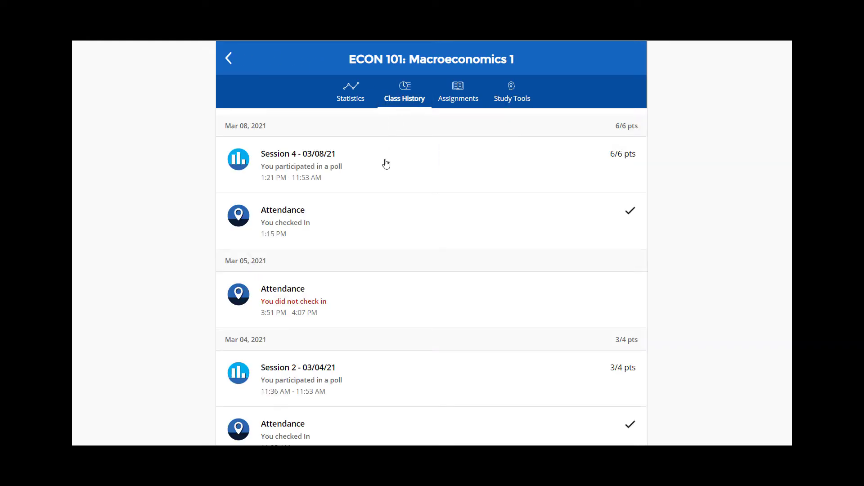
left_click(385, 178)
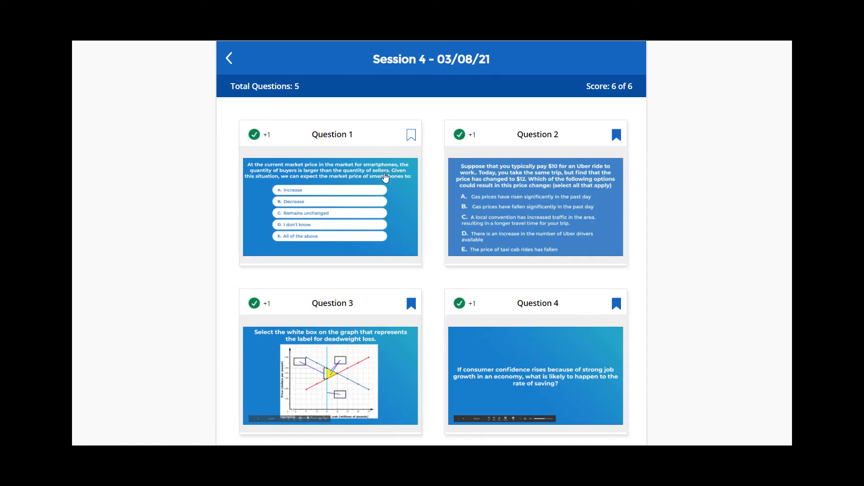